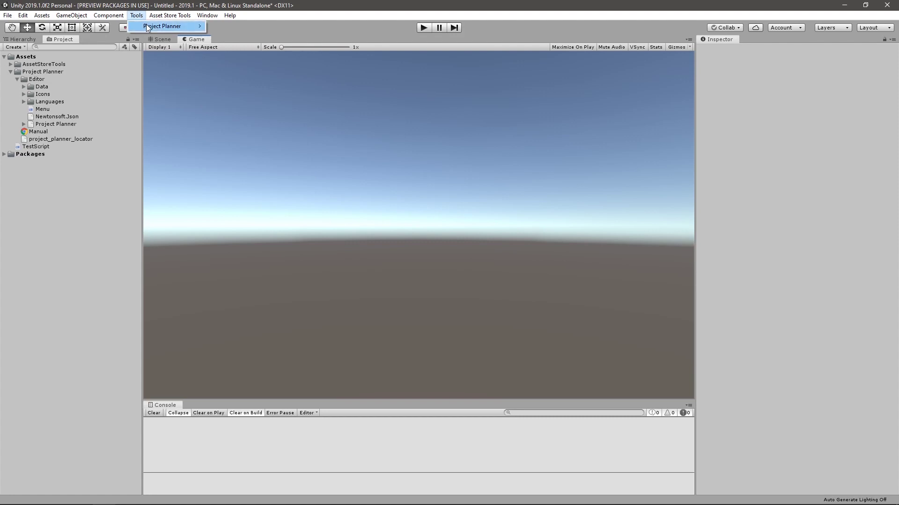
- Open the Project Planner board window and create a new board
{"action": "mouse_move", "coordinate": [146, 27]}
{"action": "left_click", "coordinate": [234, 27]}
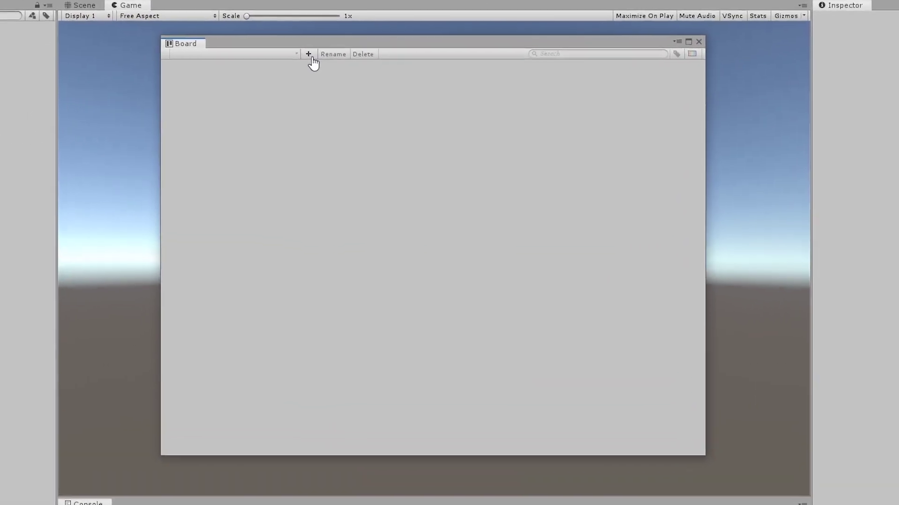
{"action": "left_click", "coordinate": [309, 56]}
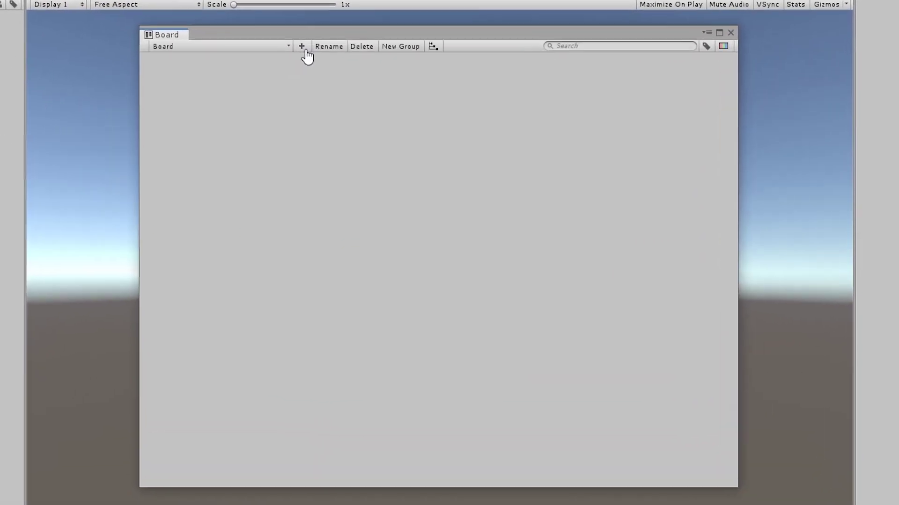
- Add four groups to the new board
{"action": "left_click", "coordinate": [409, 49]}
{"action": "left_click", "coordinate": [409, 49]}
{"action": "left_click", "coordinate": [410, 49]}
{"action": "left_click", "coordinate": [410, 49]}
- Add three tasks to Group and two tasks to Group1
{"action": "left_click", "coordinate": [240, 96]}
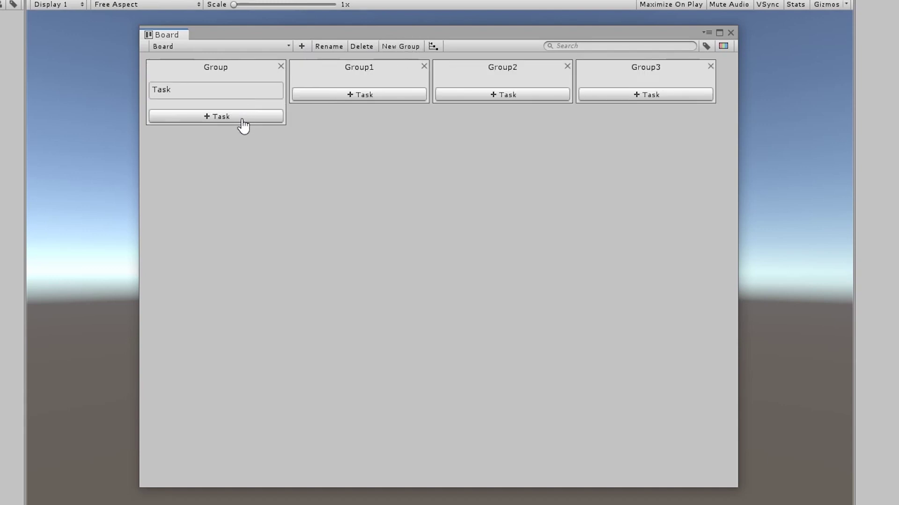
{"action": "left_click", "coordinate": [242, 118]}
{"action": "left_click", "coordinate": [241, 137]}
{"action": "left_click", "coordinate": [354, 96]}
{"action": "left_click", "coordinate": [356, 115]}
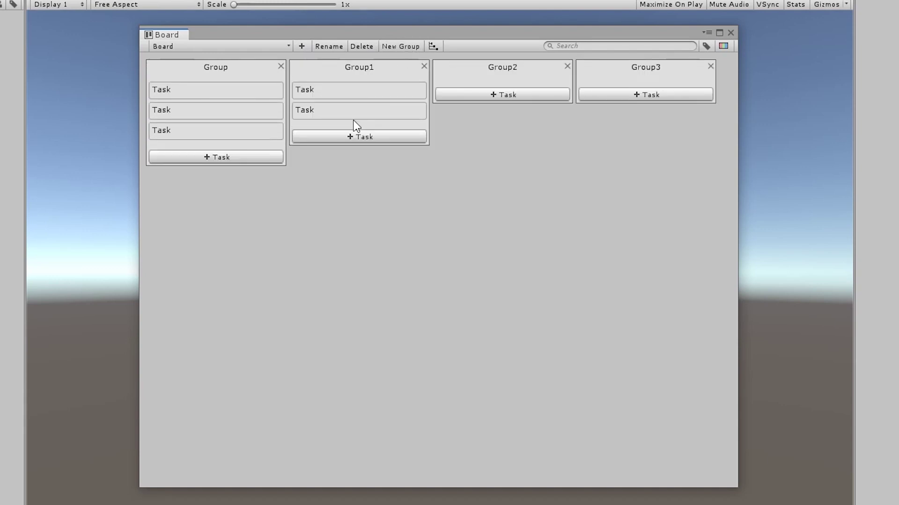
- Rename the board to Player
{"action": "left_click", "coordinate": [329, 47]}
{"action": "type", "text": "Pla"}
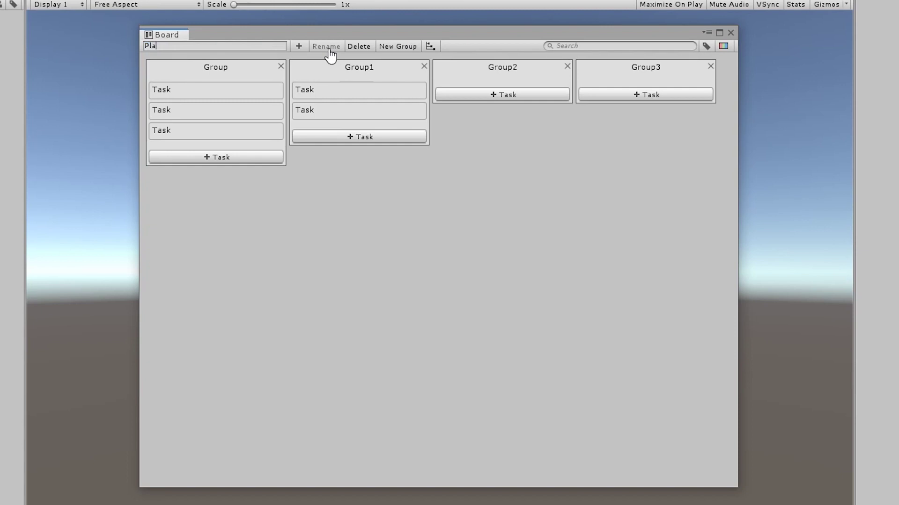
{"action": "type", "text": "yer"}
{"action": "key", "text": "Return"}
- Rename the board to Sprint 1
{"action": "left_click", "coordinate": [330, 49]}
{"action": "type", "text": "Sprint 1"}
{"action": "key", "text": "Return"}
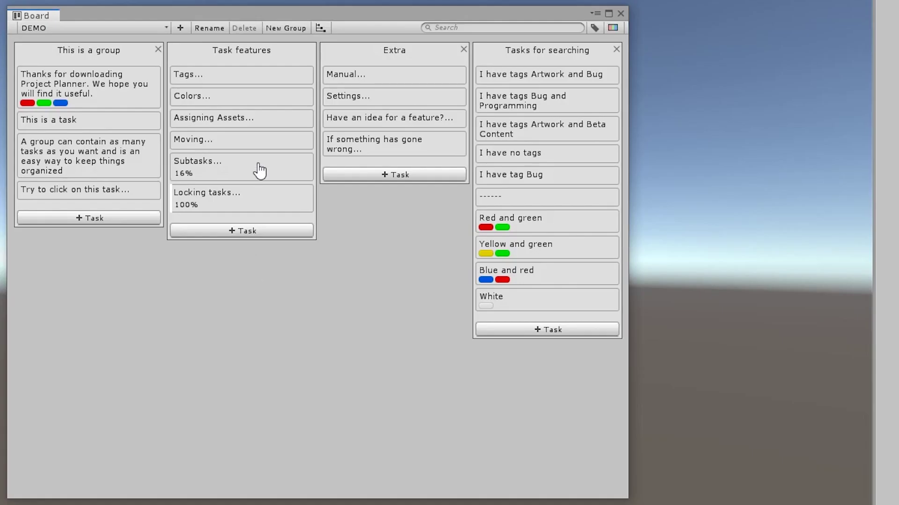
- Open the Subtasks task in the Task features group of the DEMO board and inspect its name and description fields
{"action": "left_click", "coordinate": [260, 171]}
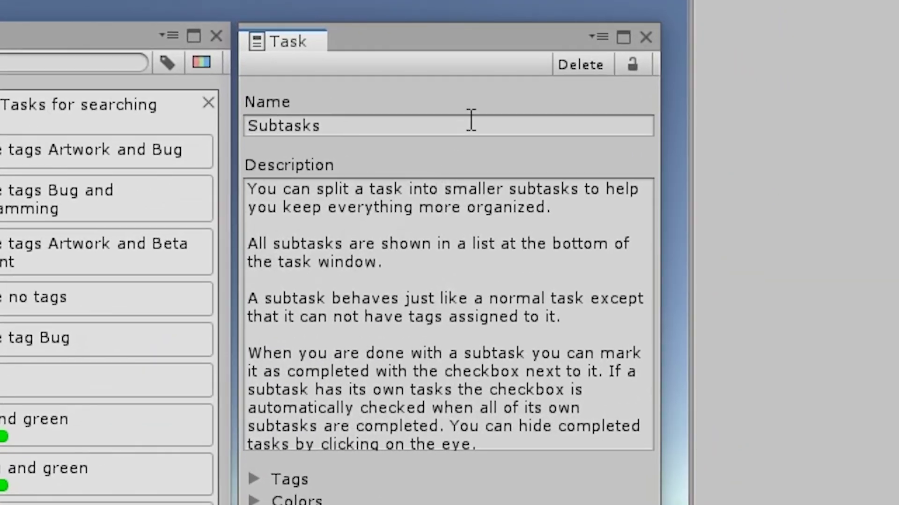
{"action": "left_click", "coordinate": [471, 121]}
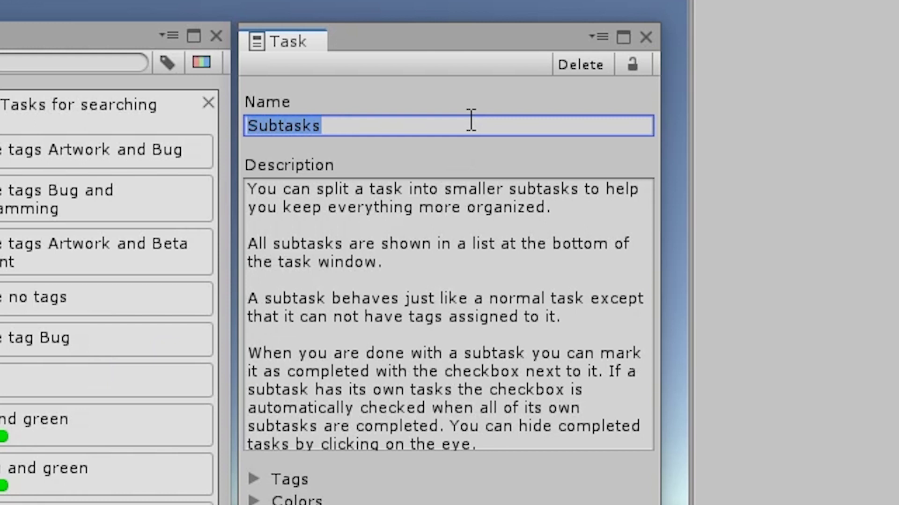
{"action": "left_click", "coordinate": [460, 261]}
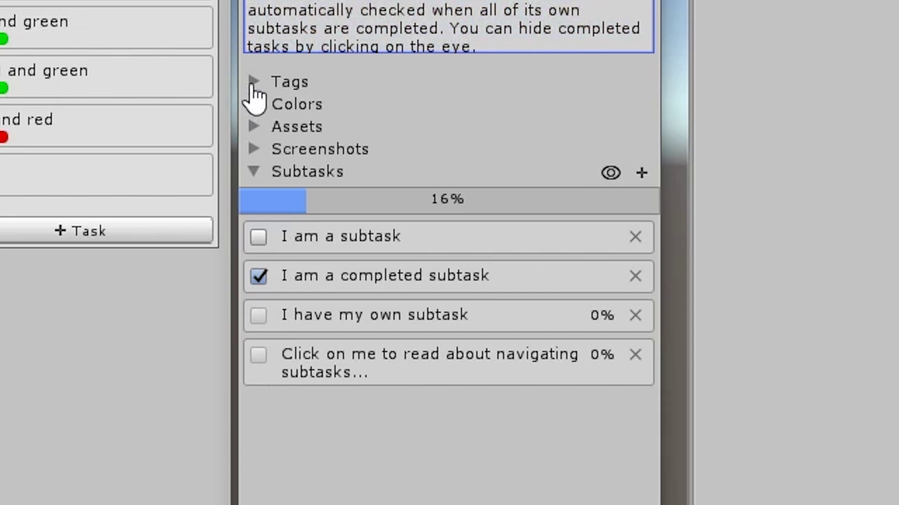
- Assign the DEMO-Artwork and DEMO-Beta Content tags to the Subtasks task
{"action": "left_click", "coordinate": [253, 479]}
{"action": "left_click", "coordinate": [253, 316]}
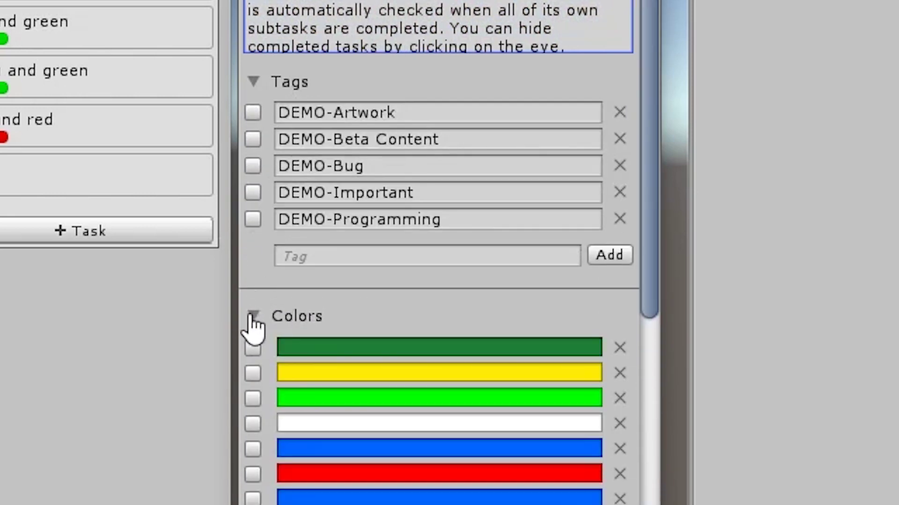
{"action": "left_click", "coordinate": [252, 112]}
{"action": "left_click", "coordinate": [253, 139]}
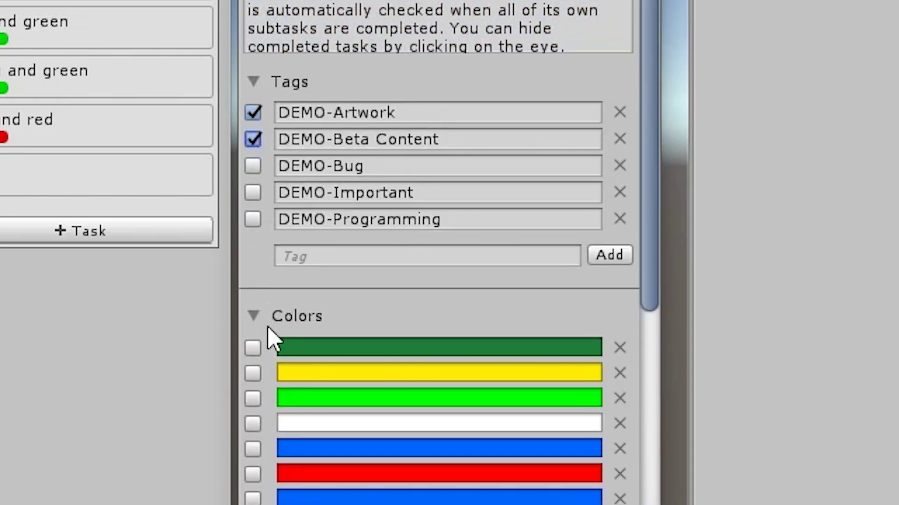
- Assign the dark green, yellow and white colors to the Subtasks task
{"action": "left_click", "coordinate": [253, 347]}
{"action": "left_click", "coordinate": [253, 373]}
{"action": "left_click", "coordinate": [253, 423]}
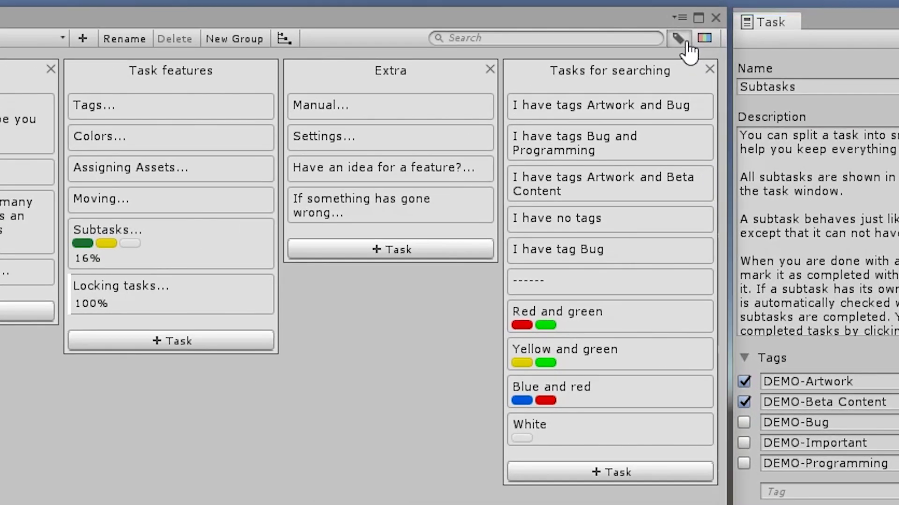
- Filter the board by the DEMO-Artwork tag and try the yellow color filter, clearing both filters again
{"action": "left_click", "coordinate": [678, 40]}
{"action": "left_click", "coordinate": [678, 77]}
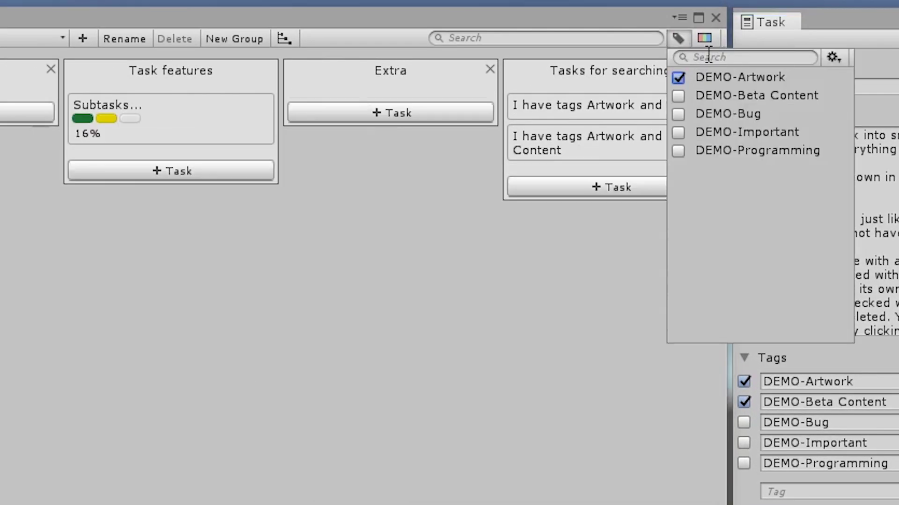
{"action": "left_click", "coordinate": [708, 39]}
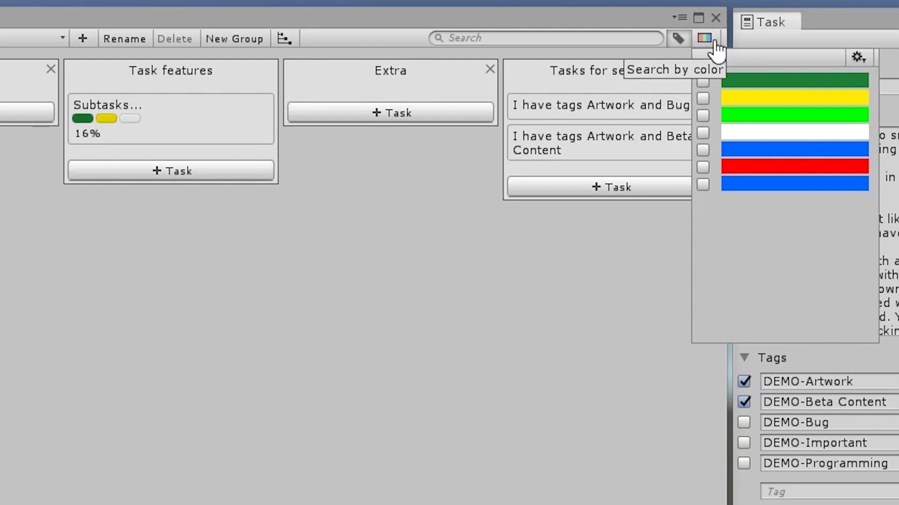
{"action": "left_click", "coordinate": [702, 99]}
{"action": "left_click", "coordinate": [702, 98]}
{"action": "left_click", "coordinate": [679, 38]}
{"action": "left_click", "coordinate": [678, 77]}
- Collapse the Subtasks task's tags and colors, and attach the BoardWindow asset plus a second asset from the project
{"action": "left_click", "coordinate": [744, 359]}
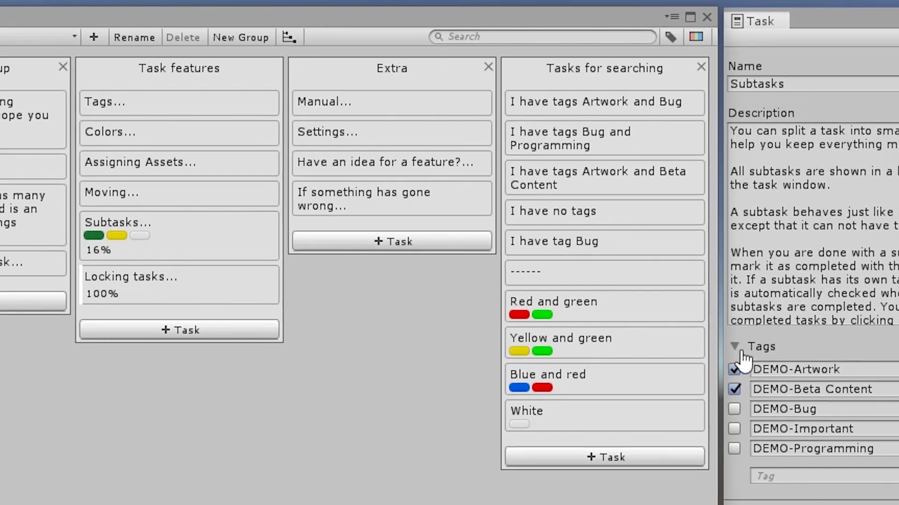
{"action": "left_click", "coordinate": [744, 358]}
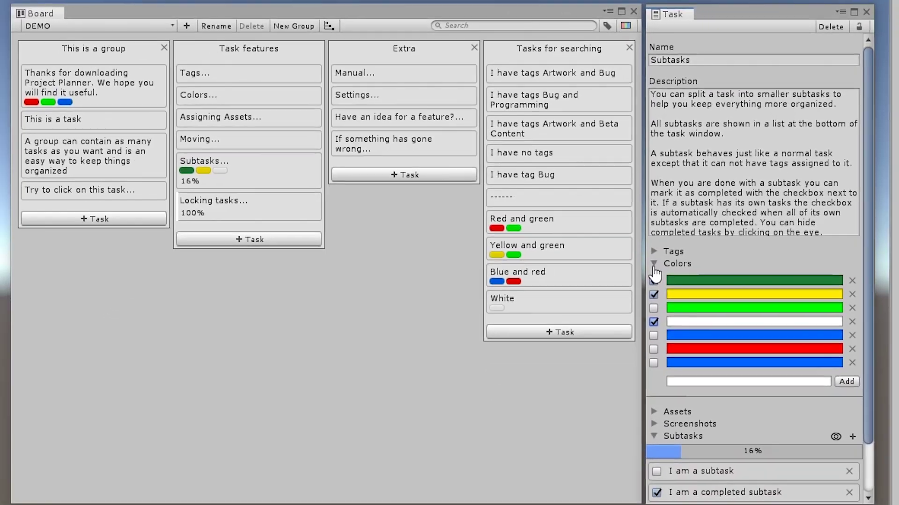
{"action": "left_click", "coordinate": [654, 267]}
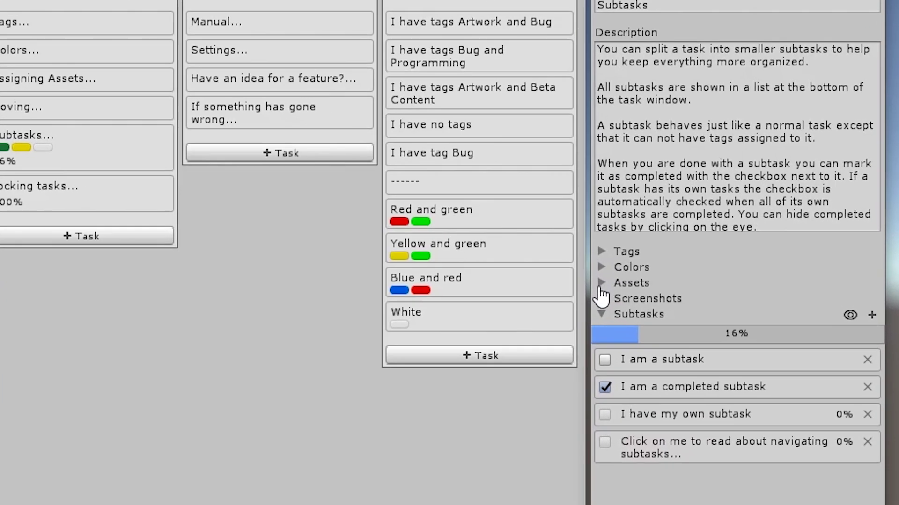
{"action": "left_click", "coordinate": [651, 270]}
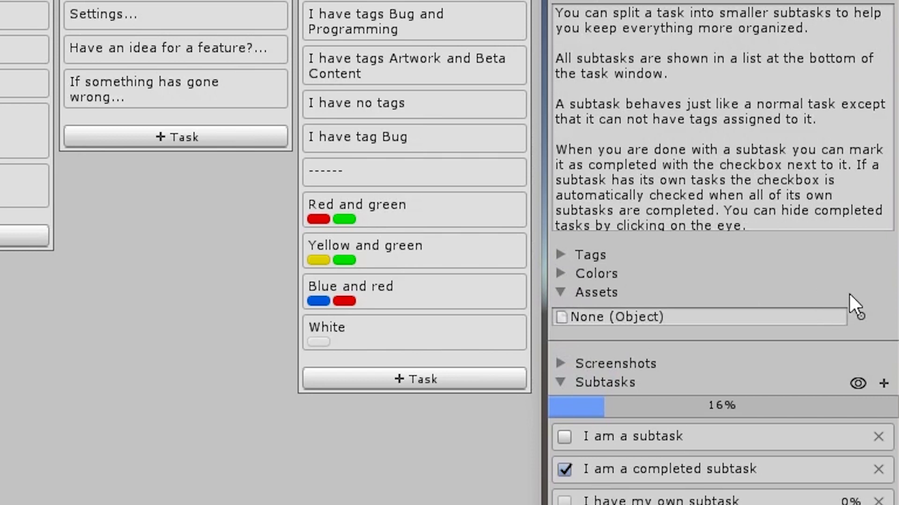
{"action": "left_click", "coordinate": [861, 317]}
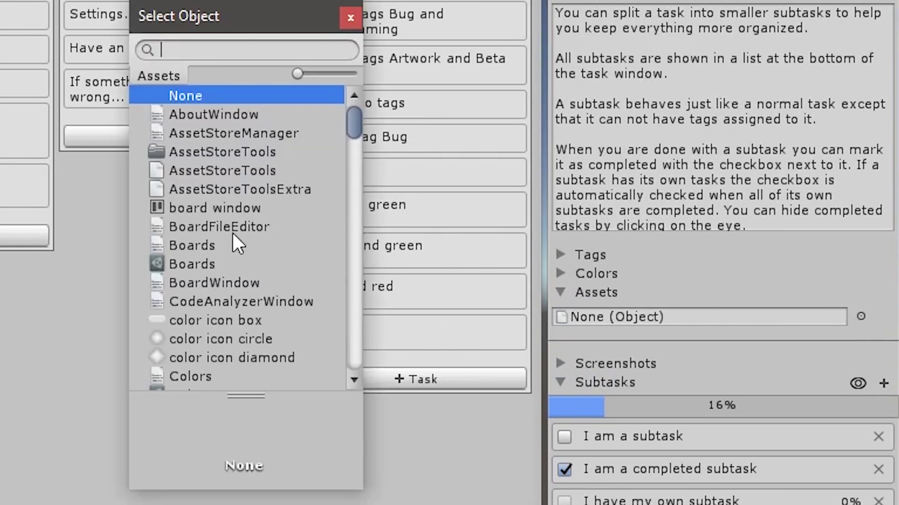
{"action": "double_click", "coordinate": [208, 283]}
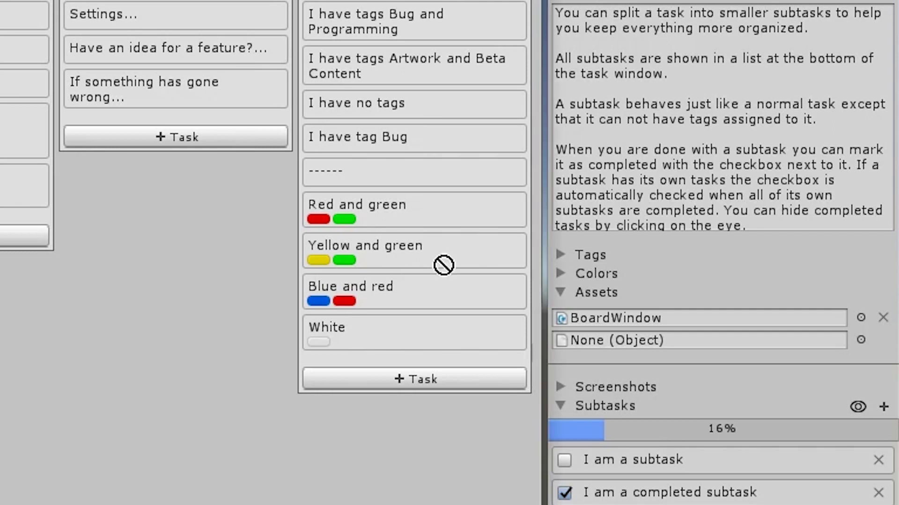
{"action": "left_click_drag", "start_coordinate": [437, 263], "coordinate": [622, 333]}
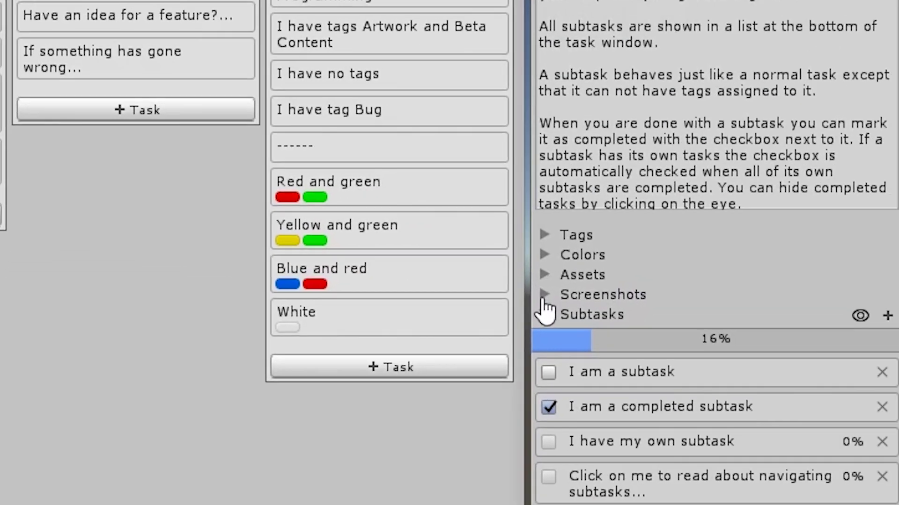
- Capture two screenshots for the Subtasks task
{"action": "left_click", "coordinate": [545, 295]}
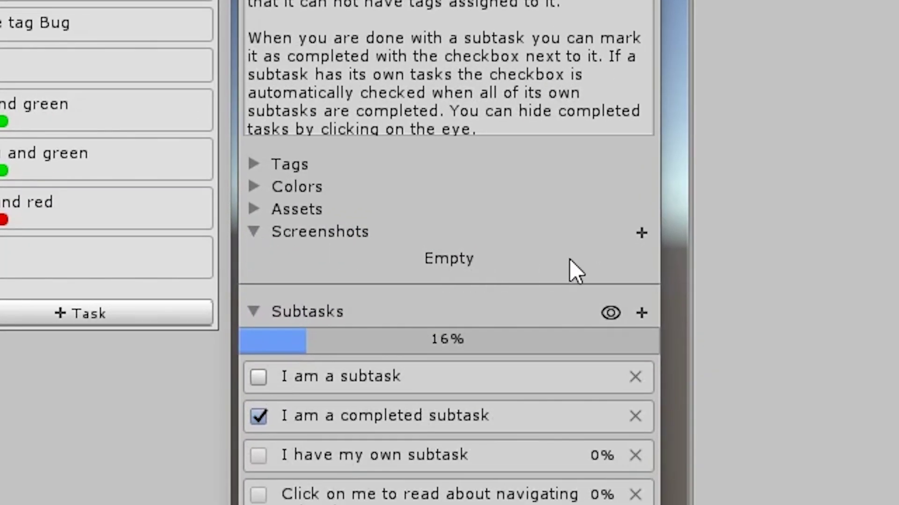
{"action": "left_click", "coordinate": [641, 233]}
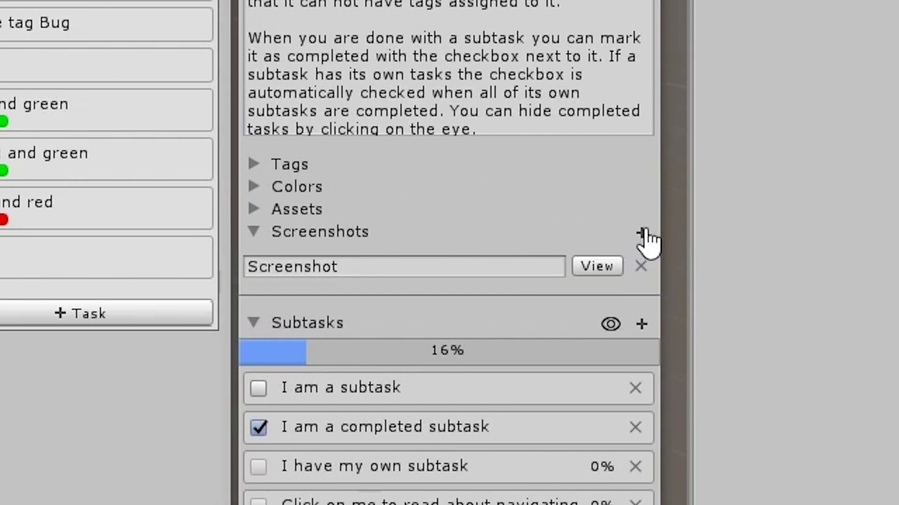
{"action": "left_click", "coordinate": [642, 233]}
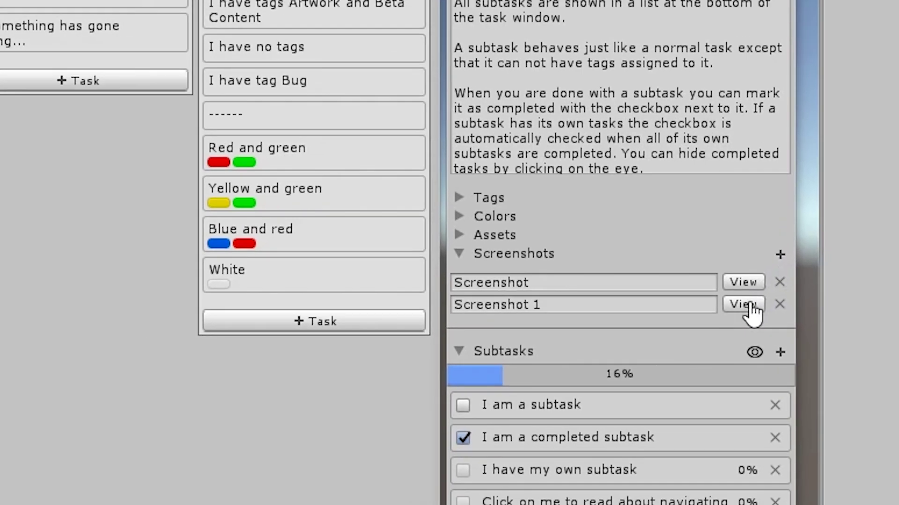
- View Screenshot 1, show its file in the file explorer, and close both windows
{"action": "left_click", "coordinate": [597, 293]}
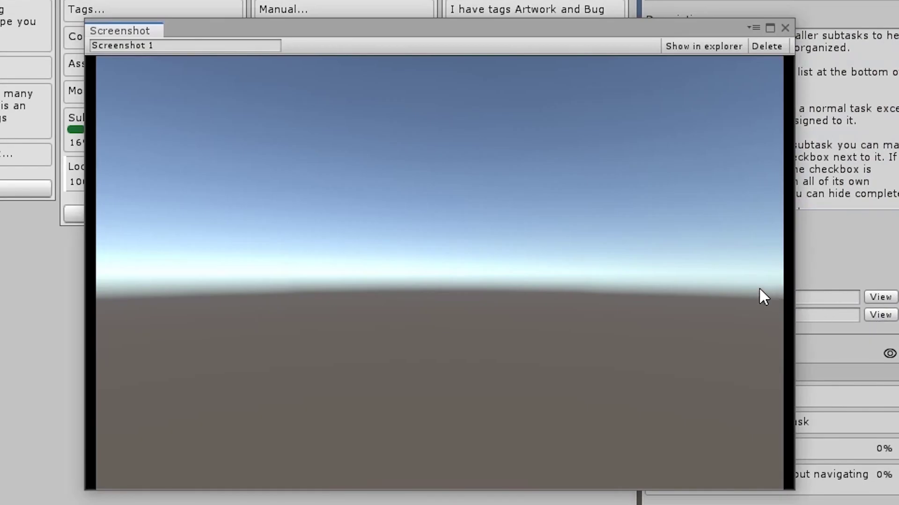
{"action": "left_click", "coordinate": [674, 47]}
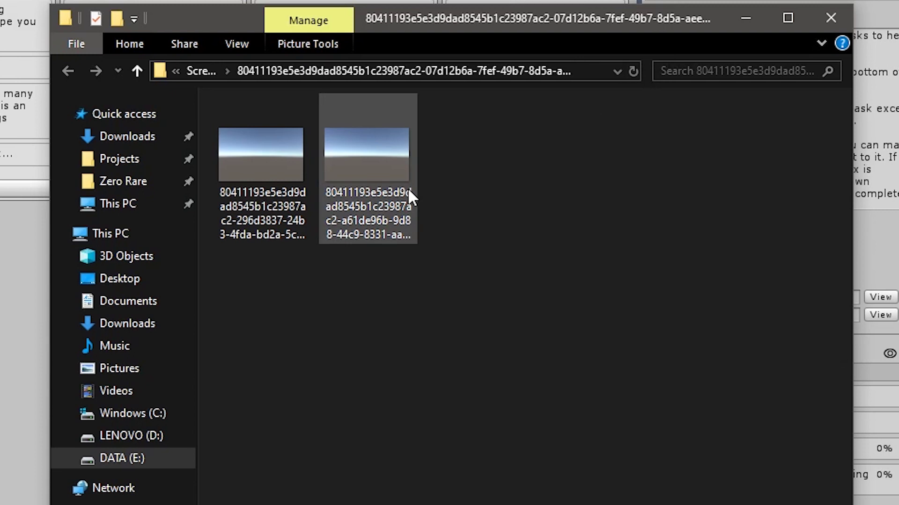
{"action": "left_click", "coordinate": [831, 18]}
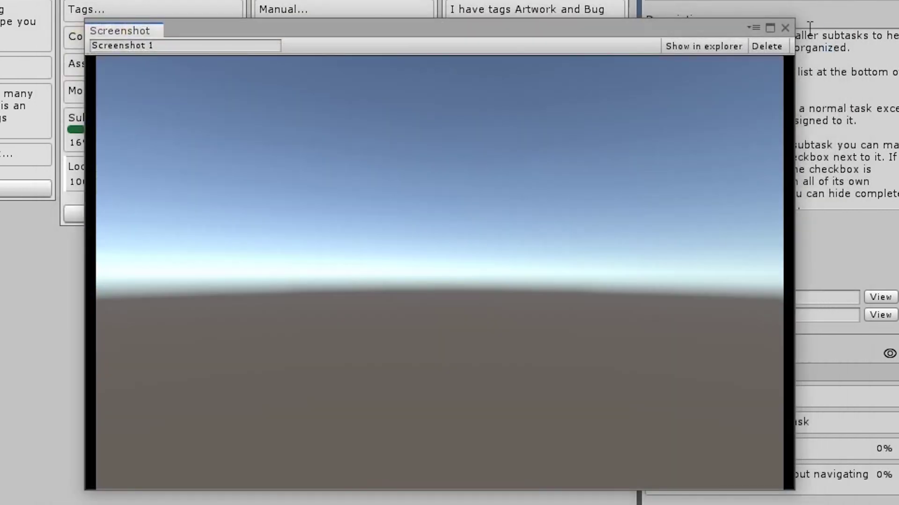
{"action": "left_click", "coordinate": [784, 28]}
{"action": "left_click", "coordinate": [651, 273]}
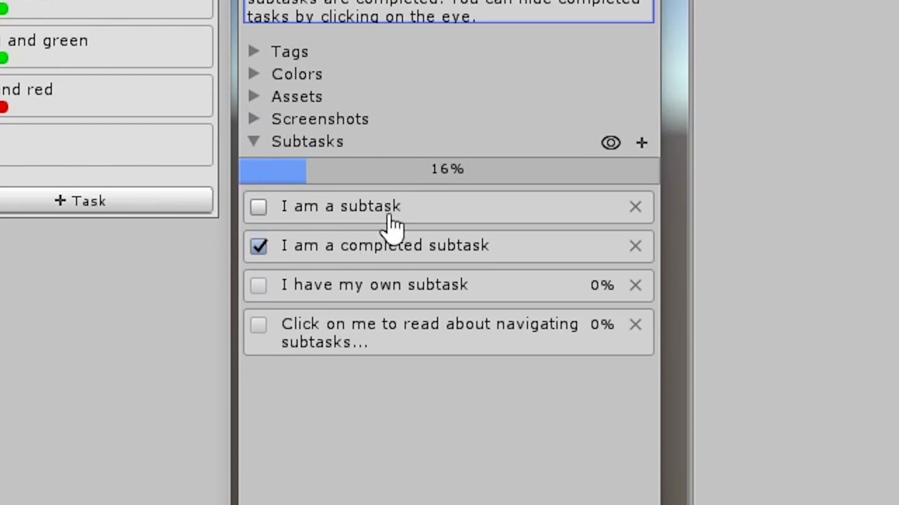
- Add a new subtask to the Subtasks task and rename it "This is a subtask"
{"action": "left_click", "coordinate": [641, 144]}
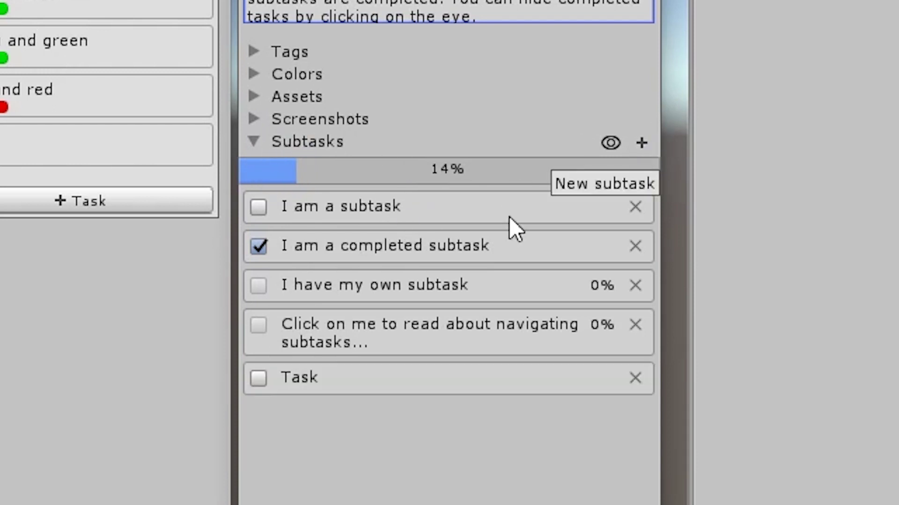
{"action": "right_click", "coordinate": [305, 380]}
{"action": "left_click", "coordinate": [354, 423]}
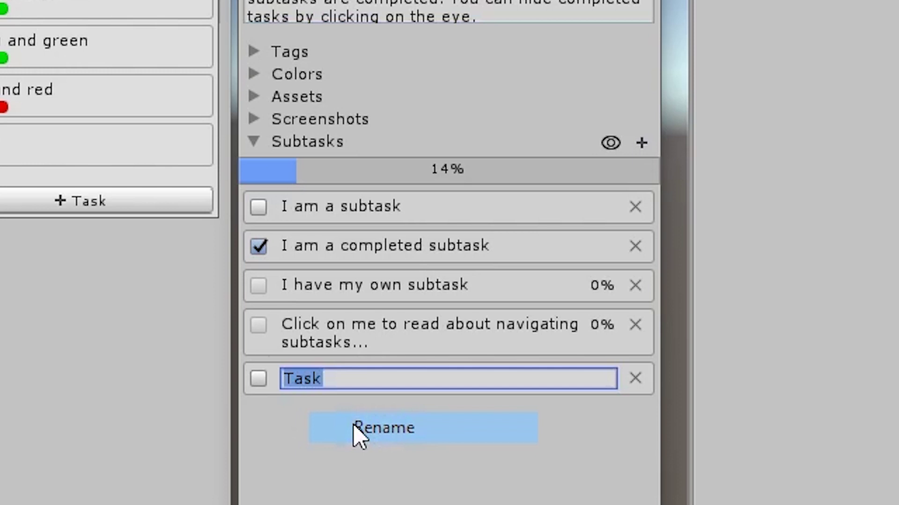
{"action": "type", "text": "This is a subtask"}
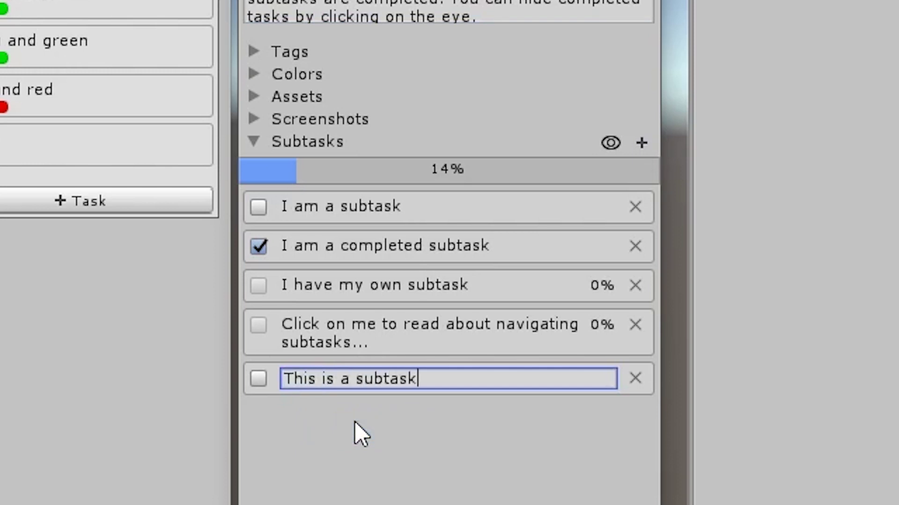
{"action": "key", "text": "Return"}
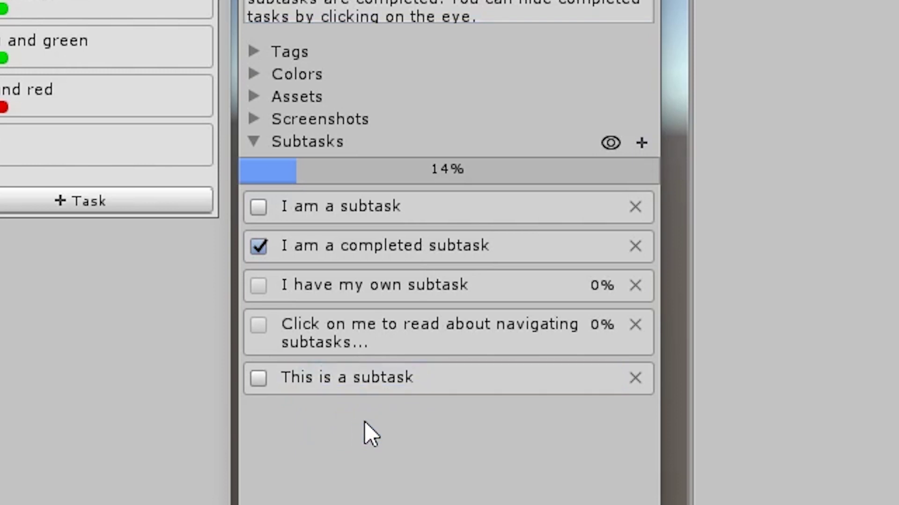
- Open the new "This is a subtask" subtask and assign it the yellow and white colors
{"action": "left_click", "coordinate": [372, 376]}
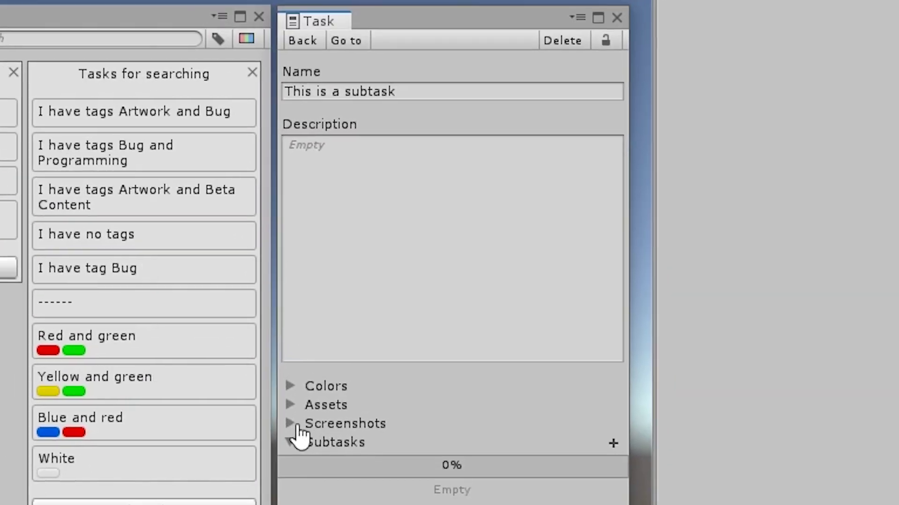
{"action": "left_click", "coordinate": [292, 407]}
{"action": "left_click", "coordinate": [290, 387]}
{"action": "left_click", "coordinate": [289, 434]}
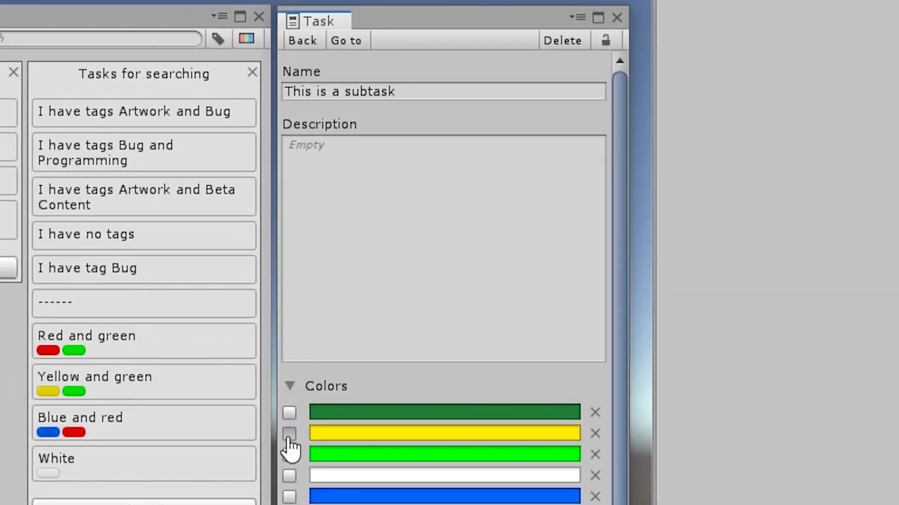
{"action": "left_click", "coordinate": [290, 476]}
{"action": "left_click", "coordinate": [290, 387]}
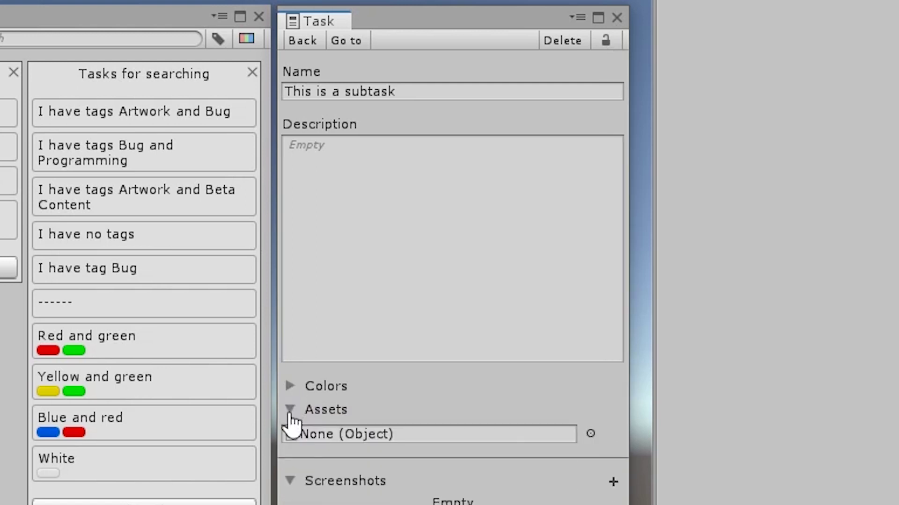
- Collapse the Assets, Screenshots and Subtasks sections of the "This is a subtask" subtask
{"action": "left_click", "coordinate": [290, 407]}
{"action": "left_click", "coordinate": [290, 425]}
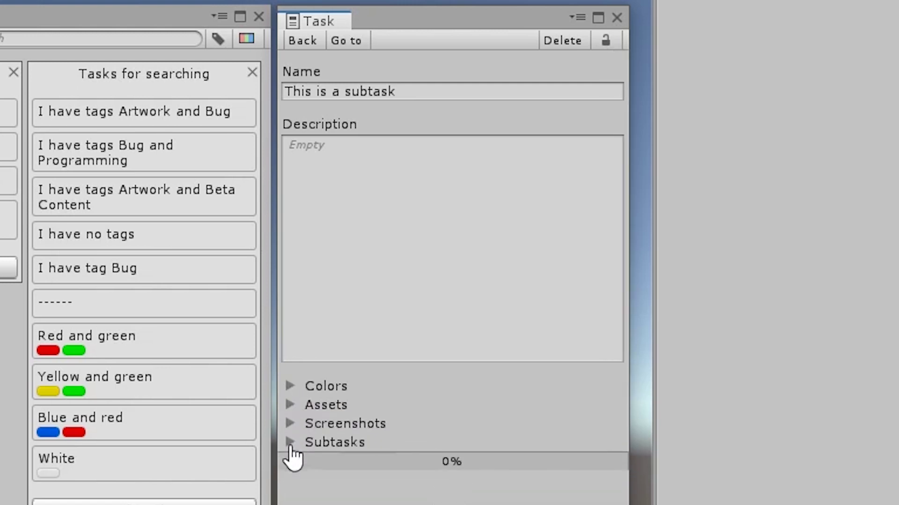
{"action": "left_click", "coordinate": [290, 444]}
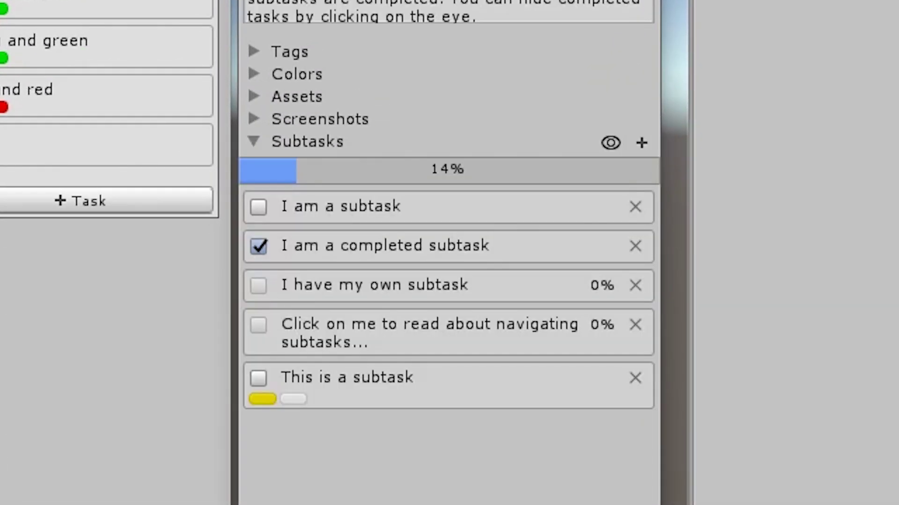
- Mark "This is a subtask" and "I am a subtask" as completed in the Subtasks task, and lock the task
{"action": "left_click", "coordinate": [258, 378]}
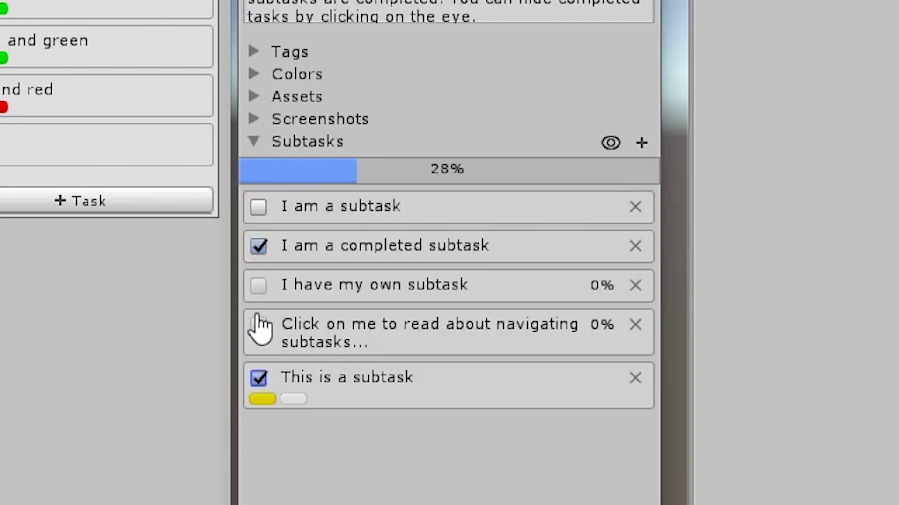
{"action": "left_click", "coordinate": [258, 207]}
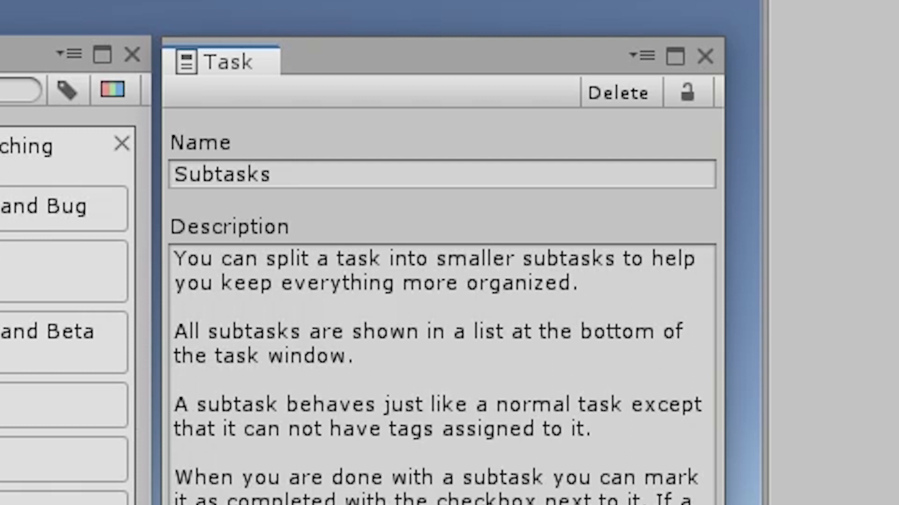
{"action": "left_click", "coordinate": [686, 94]}
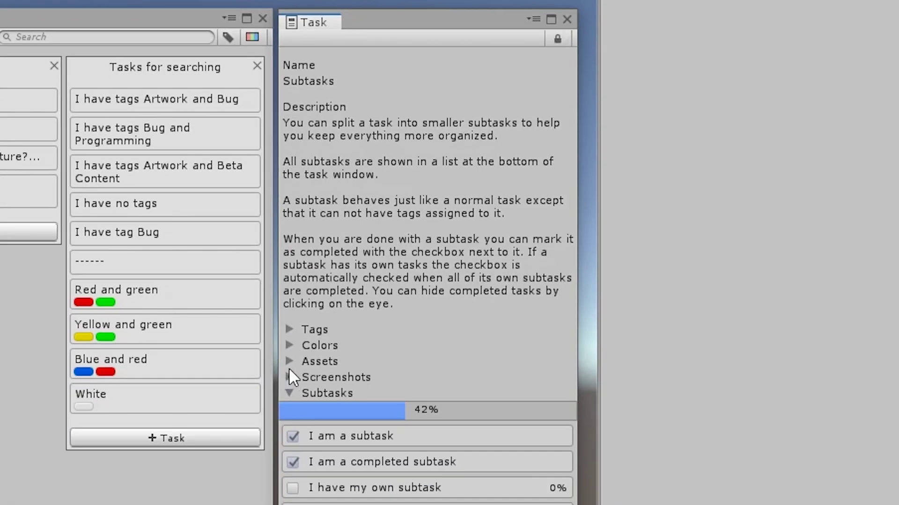
- Expand the Screenshots, Assets, Colors and Tags sections of the locked Subtasks task
{"action": "left_click", "coordinate": [290, 376]}
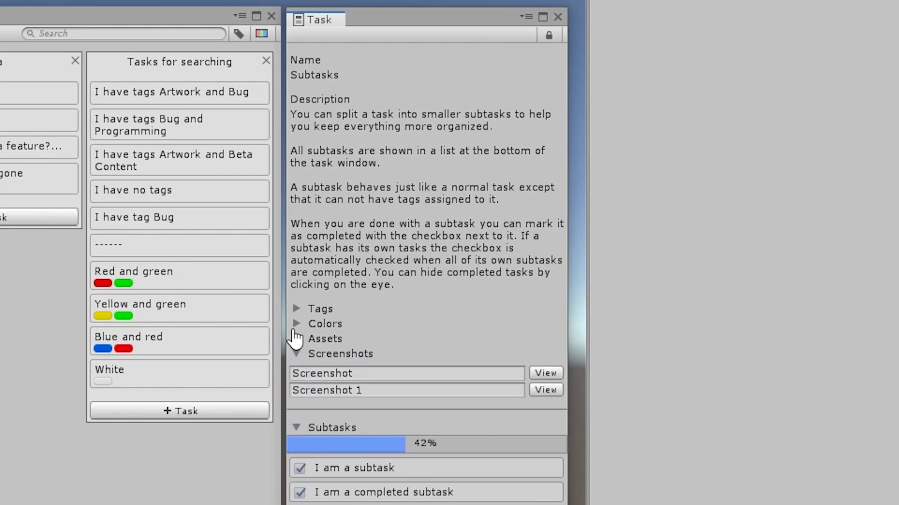
{"action": "left_click", "coordinate": [291, 362]}
{"action": "left_click", "coordinate": [297, 324]}
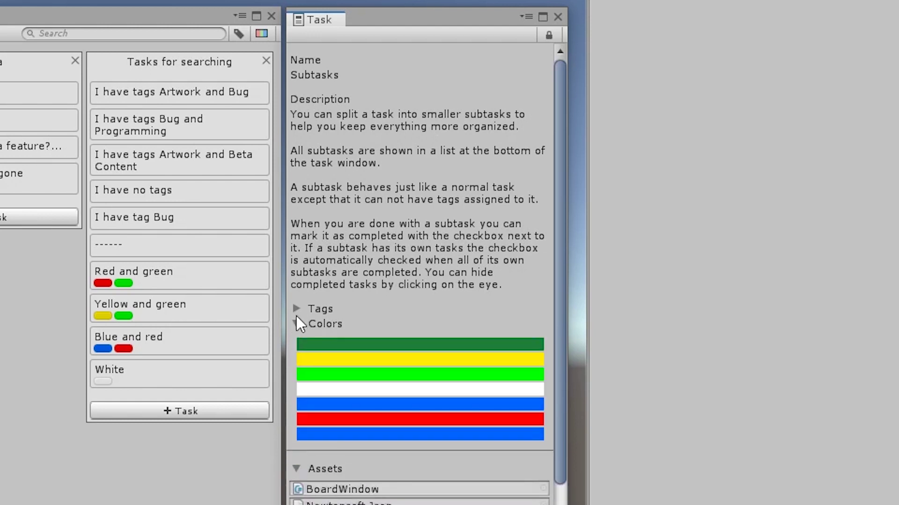
{"action": "left_click", "coordinate": [297, 310]}
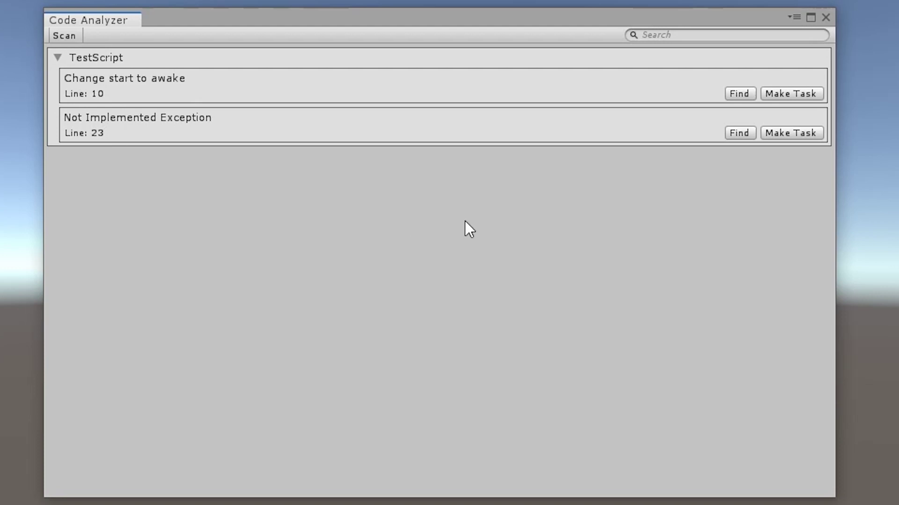
- Find the "Change start to awake" entry in its script, and make it a task in the Player board's Movement group
{"action": "left_click", "coordinate": [739, 94]}
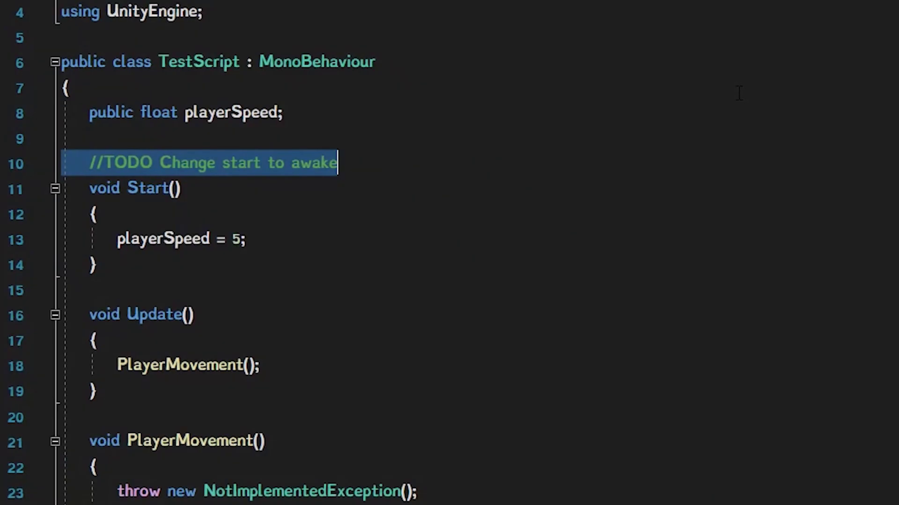
{"action": "left_click", "coordinate": [408, 163]}
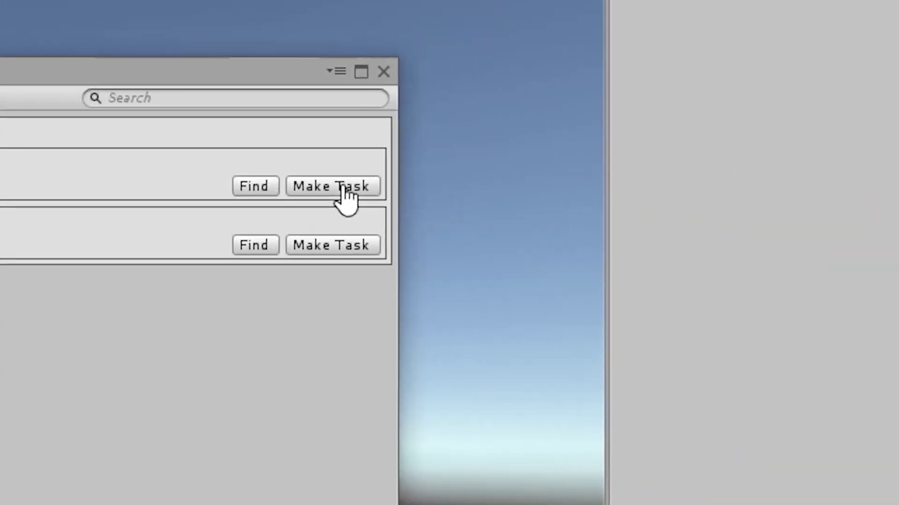
{"action": "left_click", "coordinate": [344, 189]}
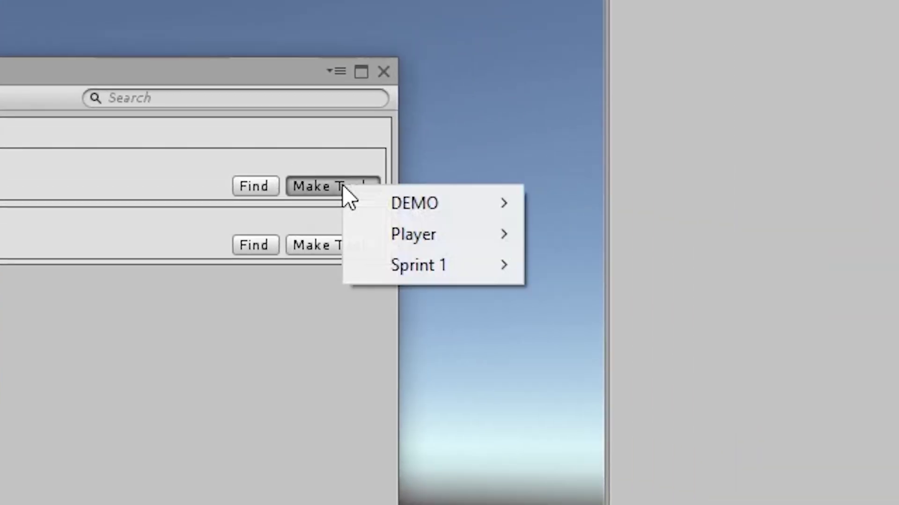
{"action": "mouse_move", "coordinate": [444, 235]}
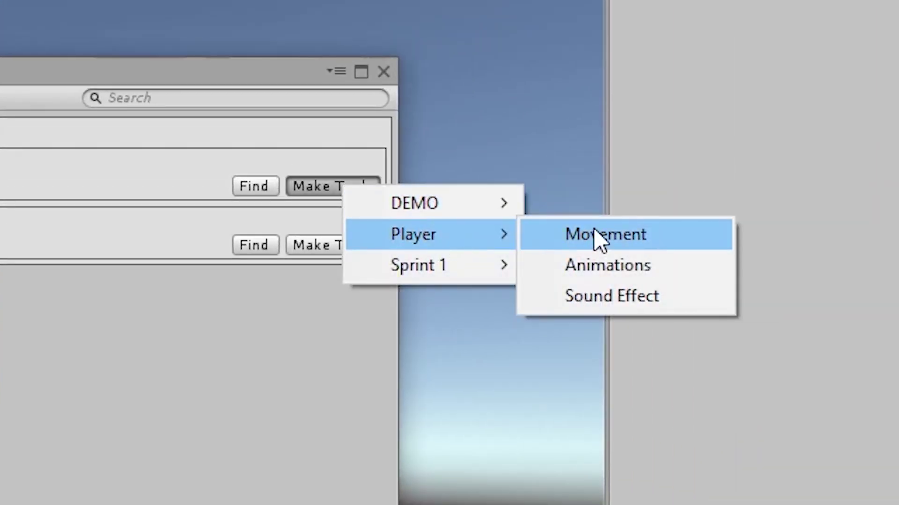
{"action": "left_click", "coordinate": [595, 239]}
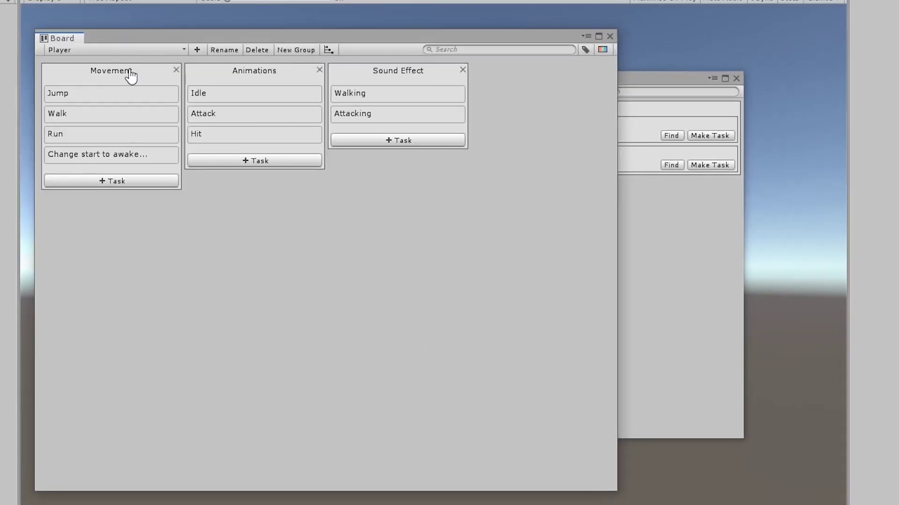
- Inspect the new "Change start to awake" task and its TestScript asset, and close the Task and Board windows
{"action": "left_click", "coordinate": [93, 159]}
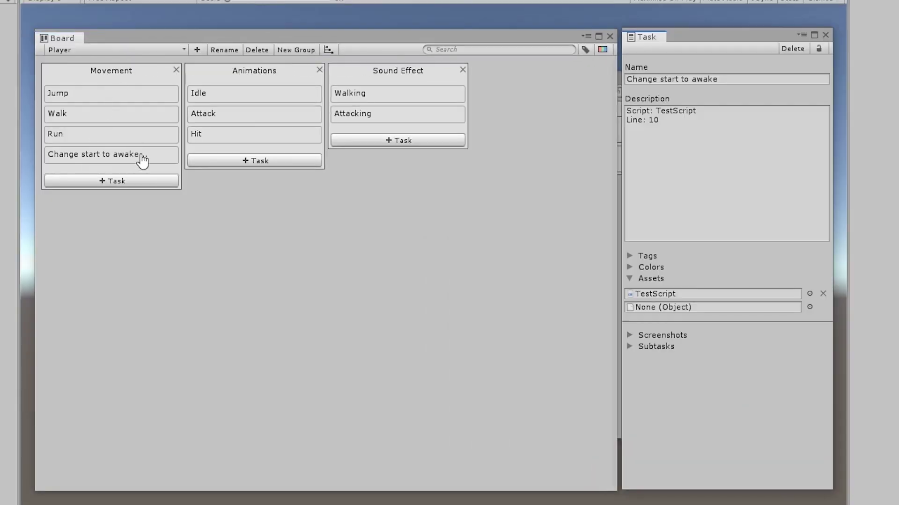
{"action": "left_click", "coordinate": [651, 296]}
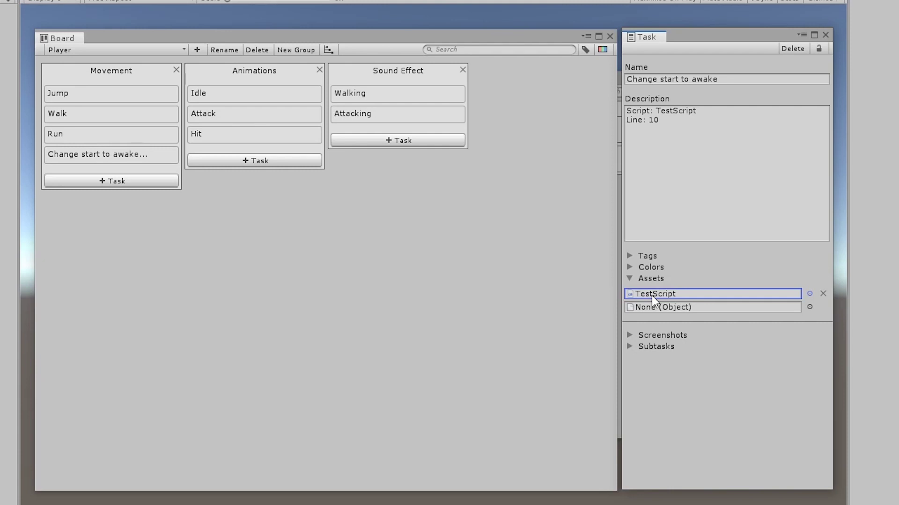
{"action": "middle_click", "coordinate": [634, 36]}
{"action": "middle_click", "coordinate": [71, 36]}
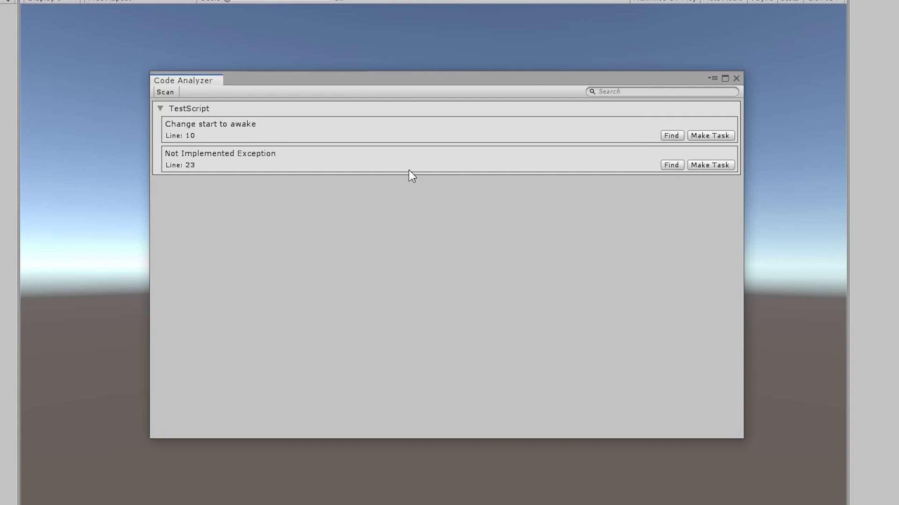
- Find the "Not Implemented Exception" entry of TestScript in the code
{"action": "left_click", "coordinate": [671, 165]}
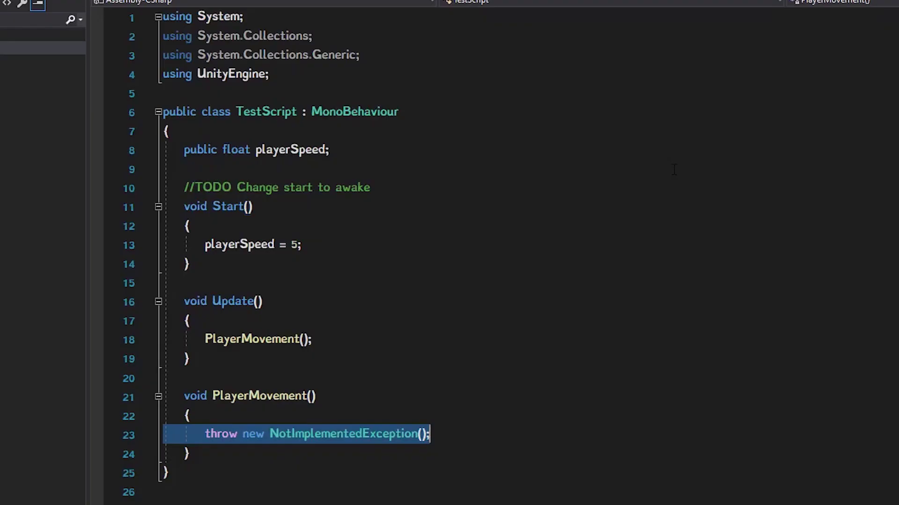